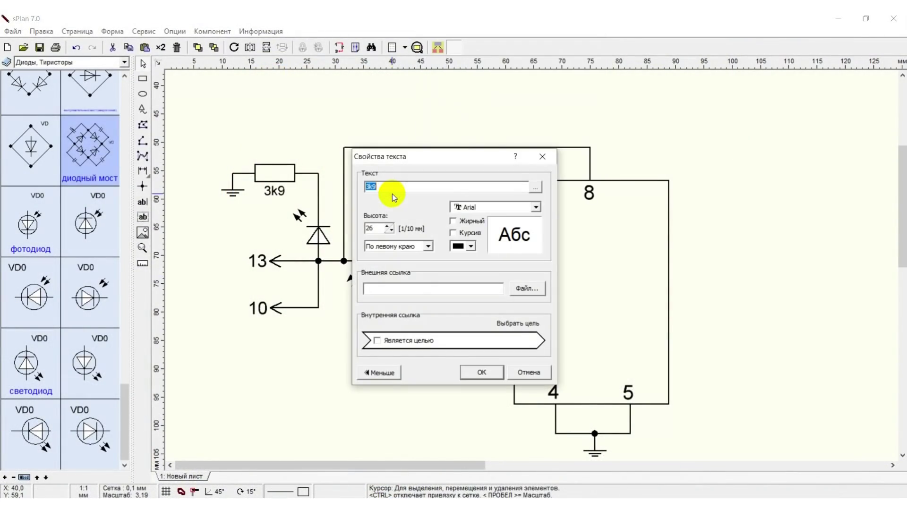
Label the resistor in series with the lower LED as 3k9, with the text below its symbol.
key(Return)
scroll(573, 285, up, 3)
drag(392, 193, 415, 385)
scroll(290, 370, down, 3)
scroll(388, 304, up, 3)
scroll(571, 303, down, 3)
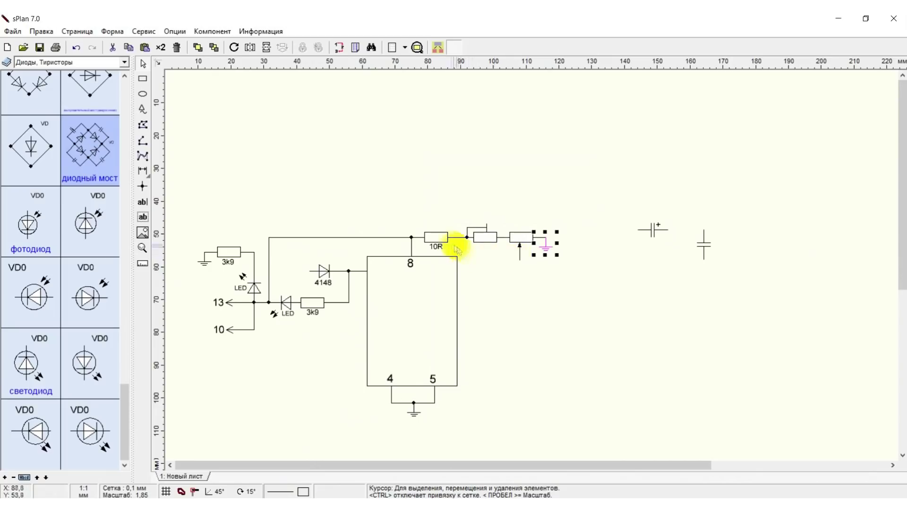
Add a resistor, rotate it vertical and attach it below the wiper of the potentiometer next to the ground symbol.
drag(457, 243, 530, 299)
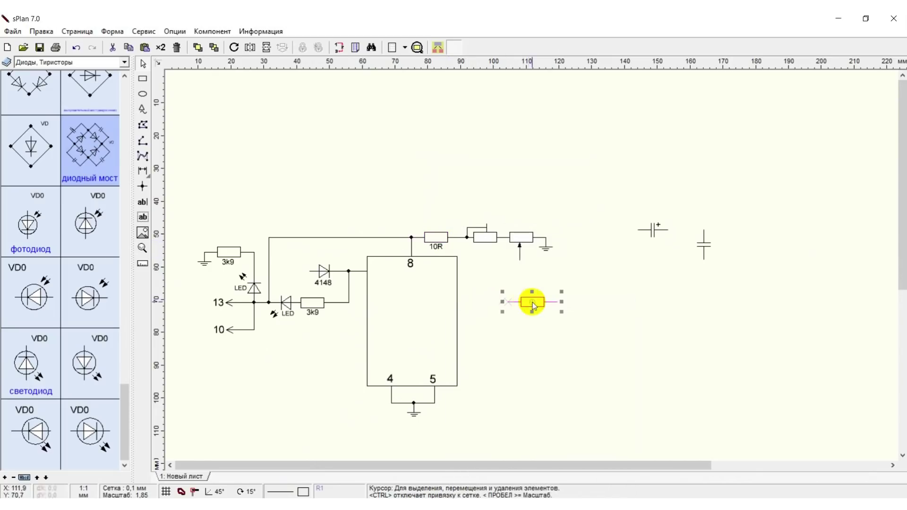
drag(530, 300, 502, 176)
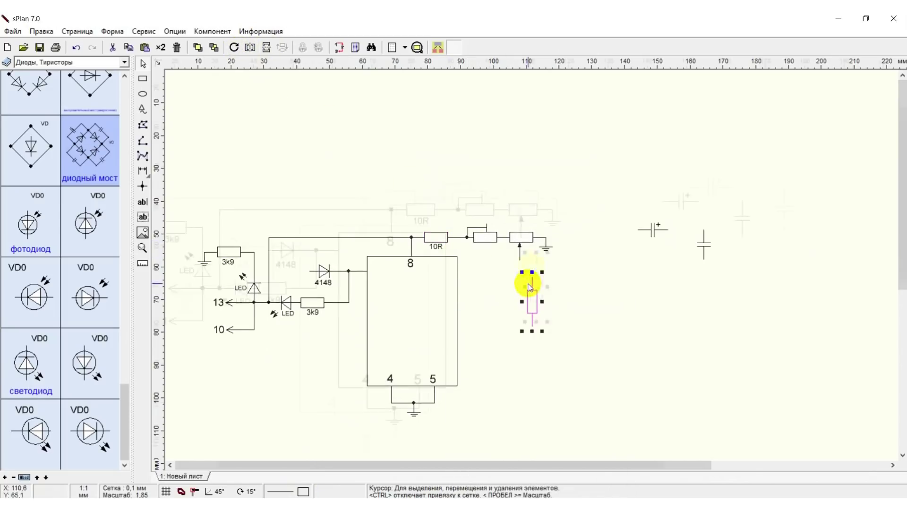
scroll(502, 176, up, 3)
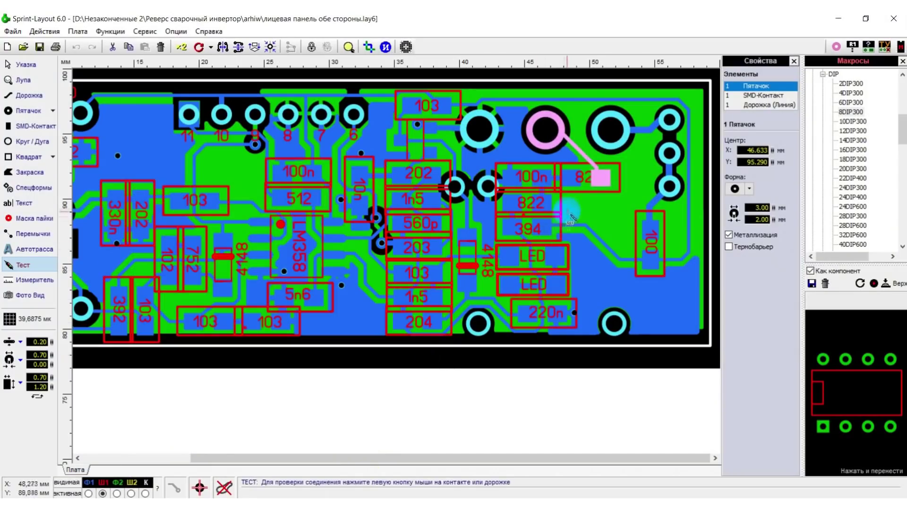
Trace the 100n and 822 pad connections in Sprint-Layout, then move the non-polarized capacitor beside the vertical resistor in sPlan.
scroll(242, 248, up, 4)
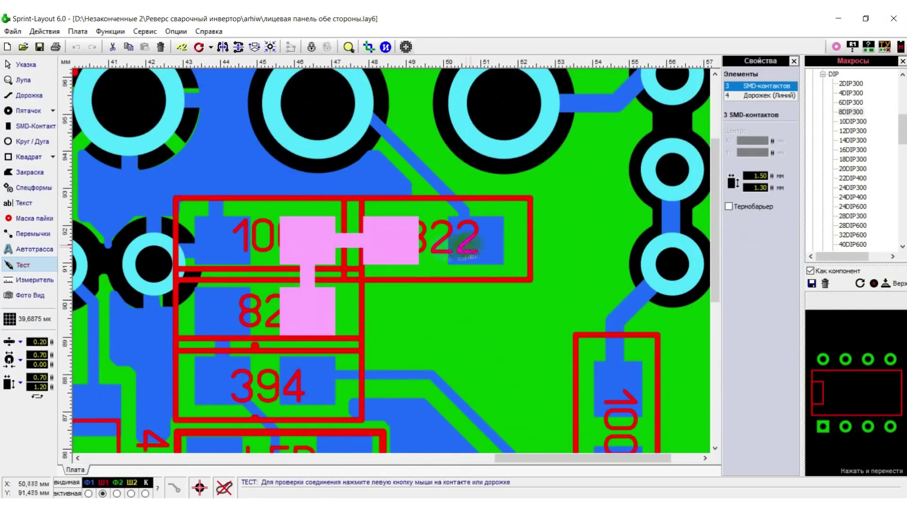
scroll(377, 245, down, 3)
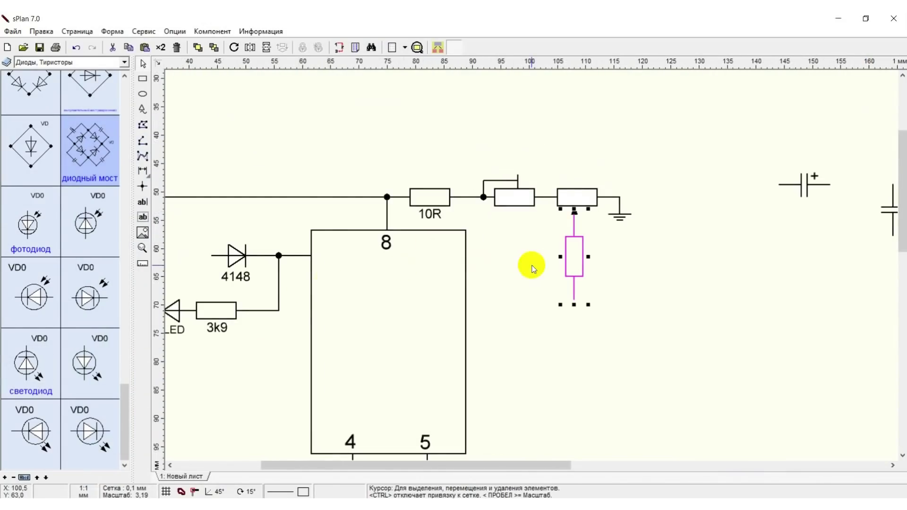
scroll(526, 265, down, 2)
click(810, 202)
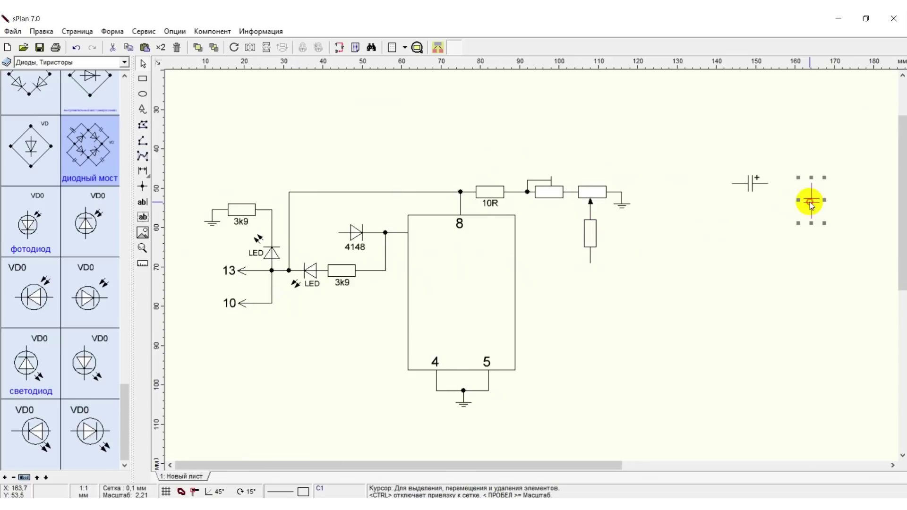
drag(822, 210, 530, 260)
scroll(530, 259, up, 2)
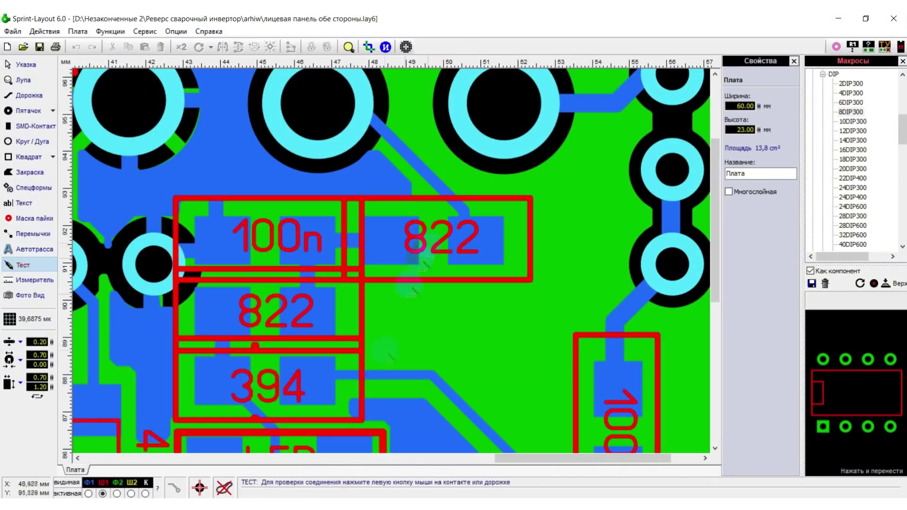
Add a copy of the vertical resistor directly below it and choose the connection node tool.
scroll(428, 286, down, 2)
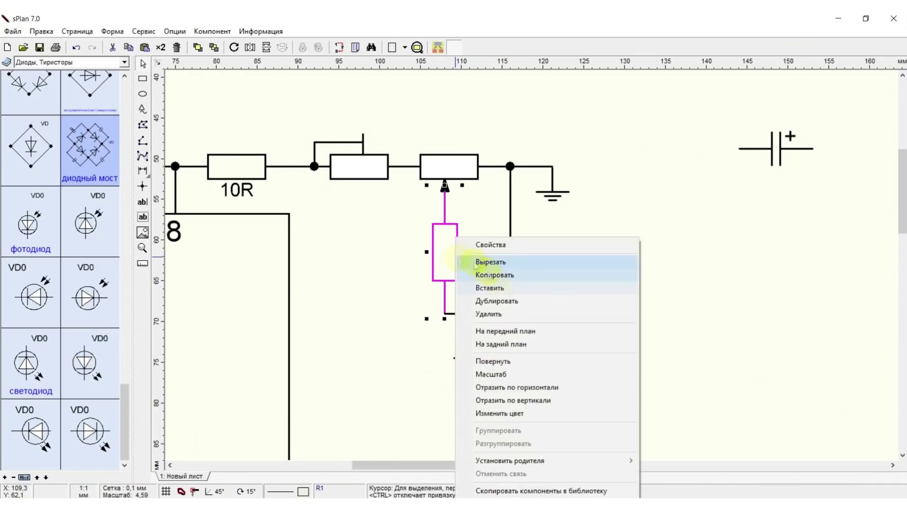
click(472, 360)
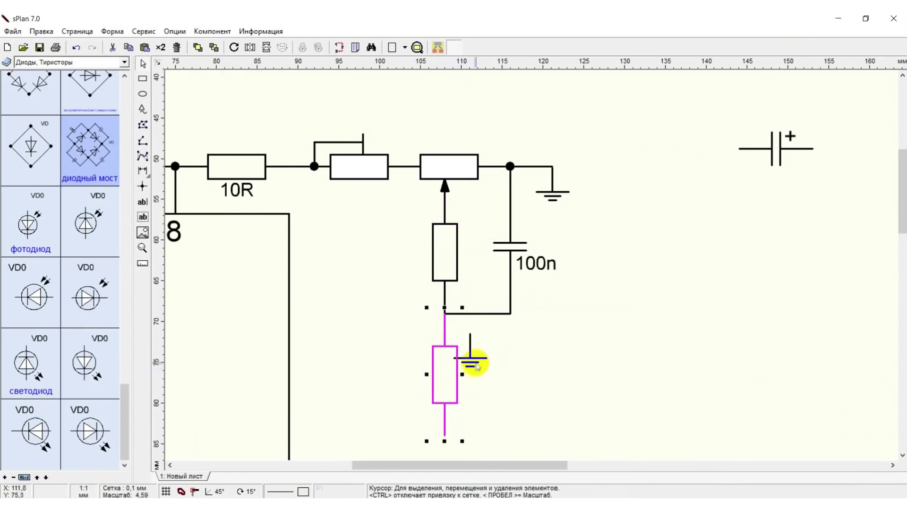
click(143, 186)
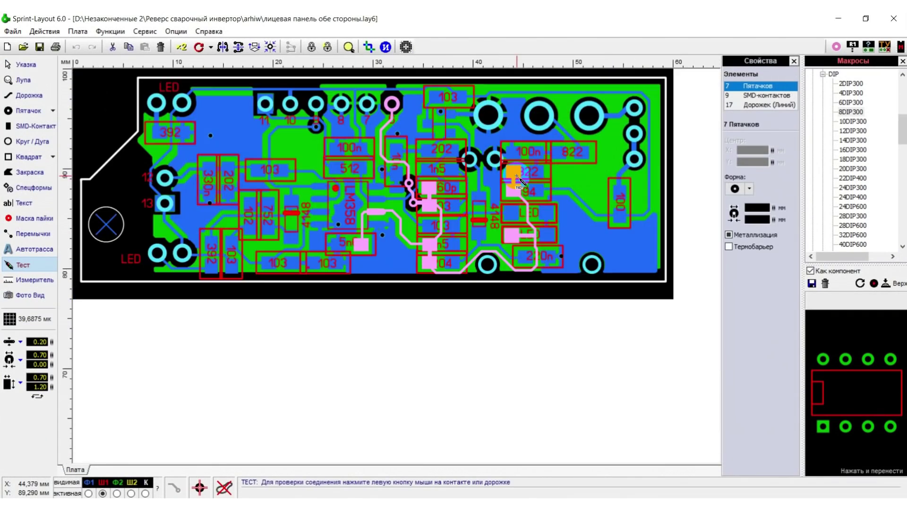
Switch to Sprint-Layout and test which copper tracks connect to the 822 and 394 resistor pads.
scroll(519, 212, up, 3)
scroll(520, 213, up, 2)
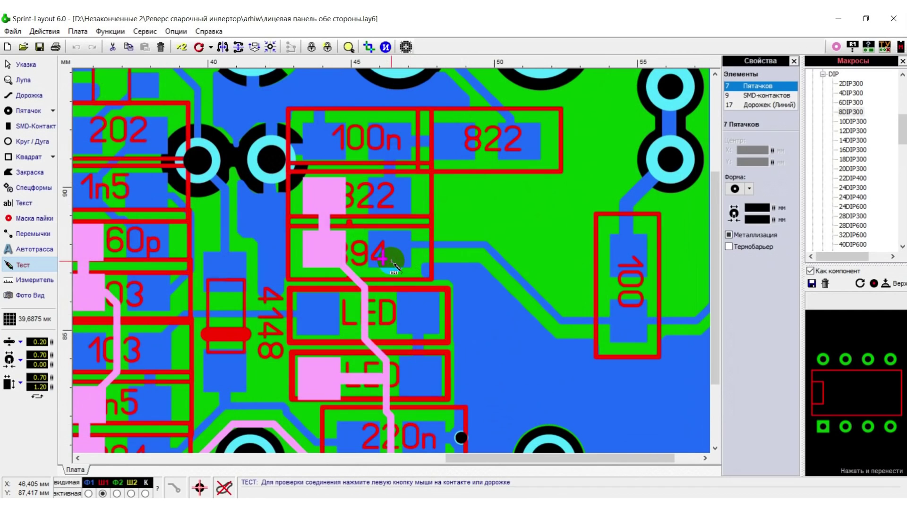
scroll(415, 249, up, 3)
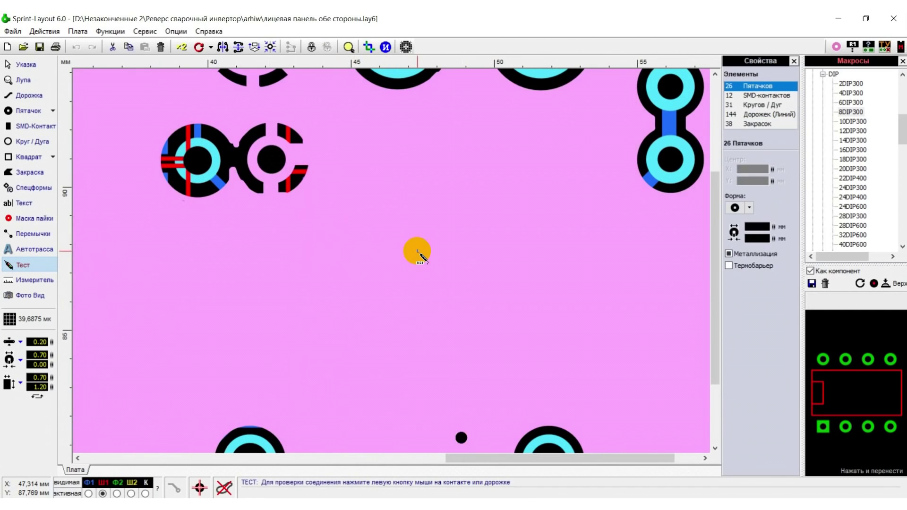
scroll(415, 249, down, 3)
click(443, 258)
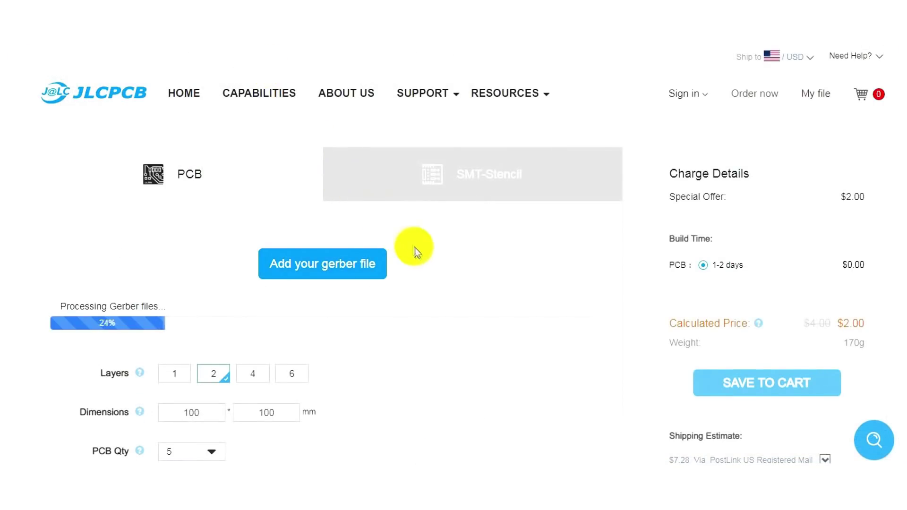
Review the uploaded two-layer board on the JLCPCB site and preview it in black and yellow.
scroll(426, 256, down, 1)
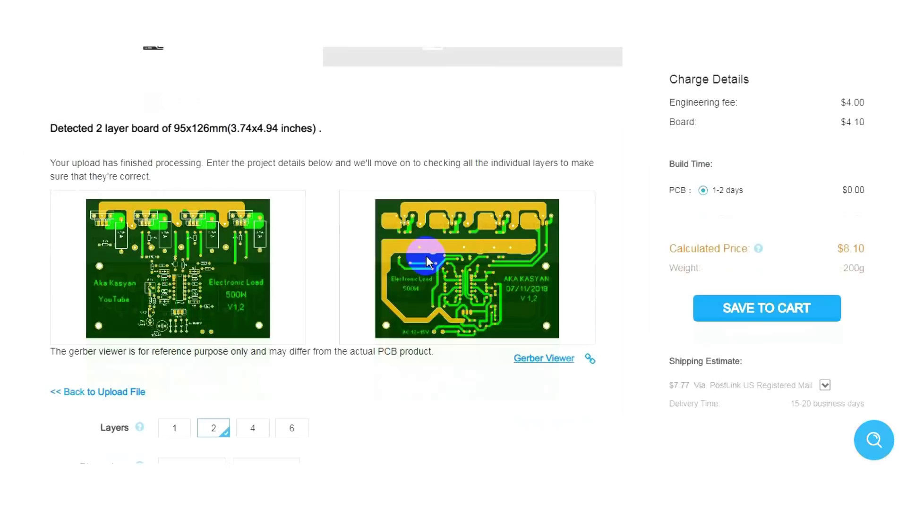
scroll(425, 255, down, 6)
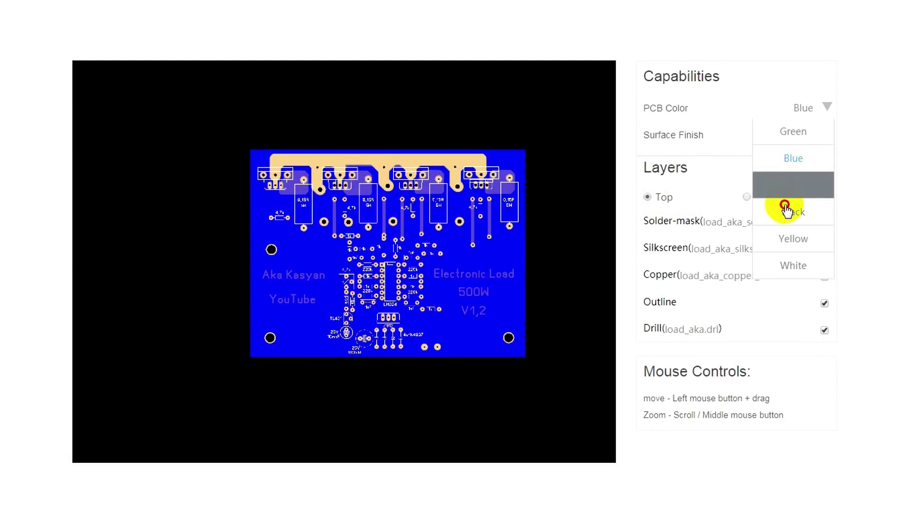
click(785, 208)
click(788, 237)
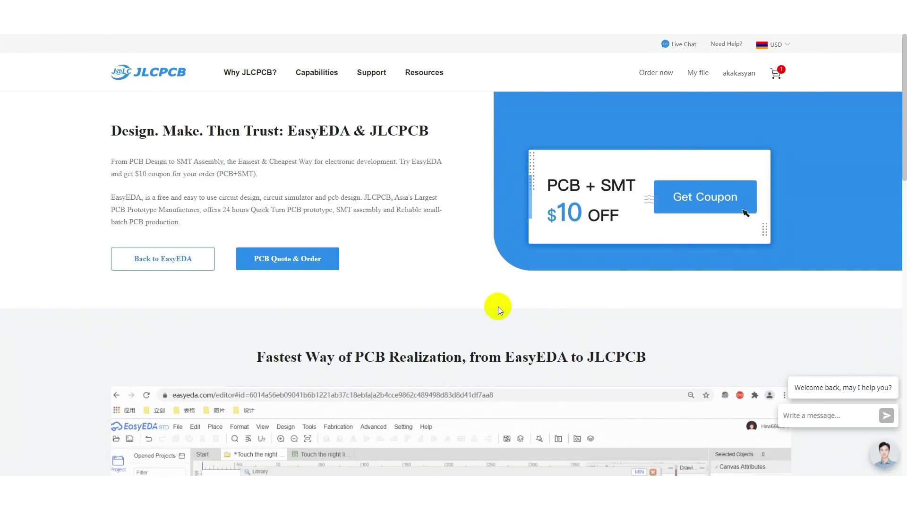
Browse the EasyEDA and JLCPCB coupon page down to the electronics group benefits.
scroll(498, 307, down, 20)
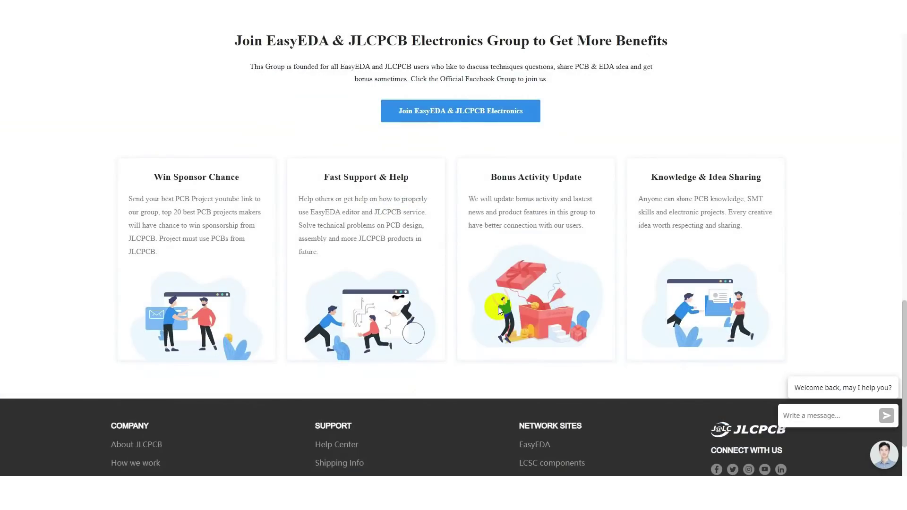
scroll(498, 310, up, 1)
drag(235, 88, 530, 88)
drag(154, 224, 315, 226)
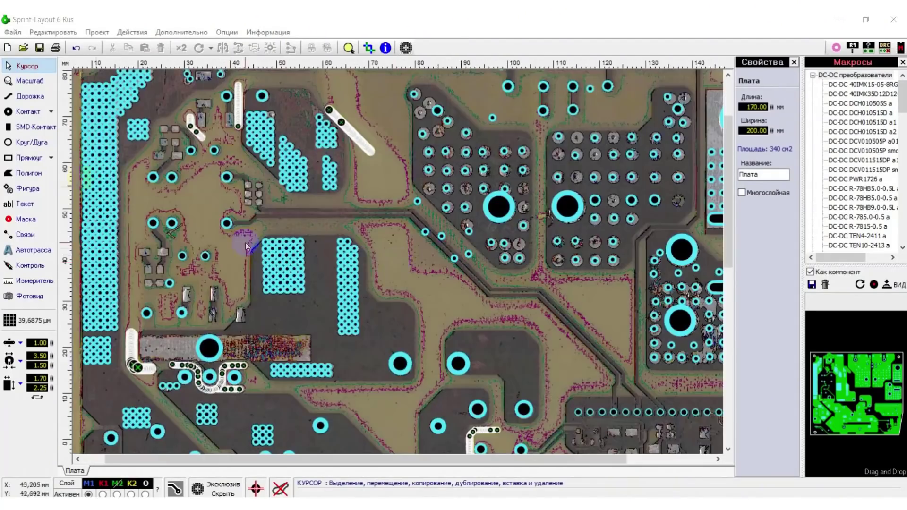
Switch to Sprint-Layout and load the image 004 (2) as the background picture for side 2 of the front-panel board.
scroll(435, 259, up, 5)
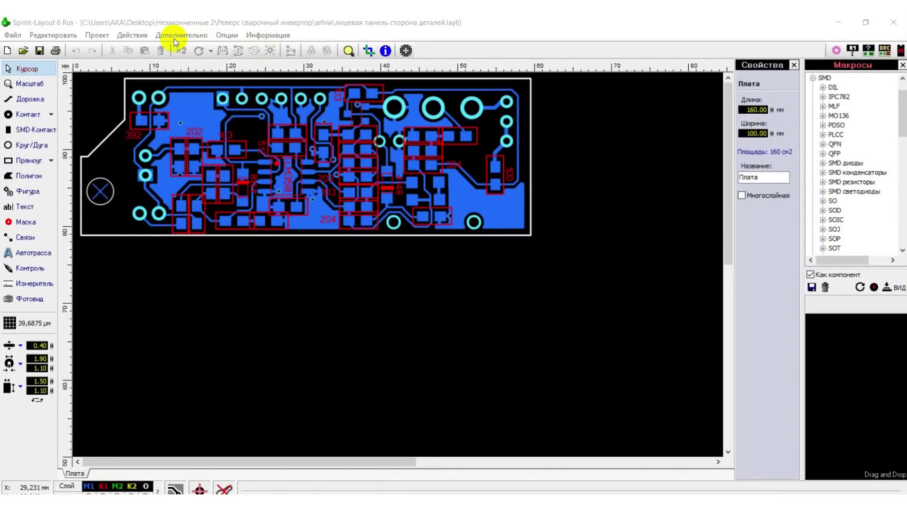
click(174, 35)
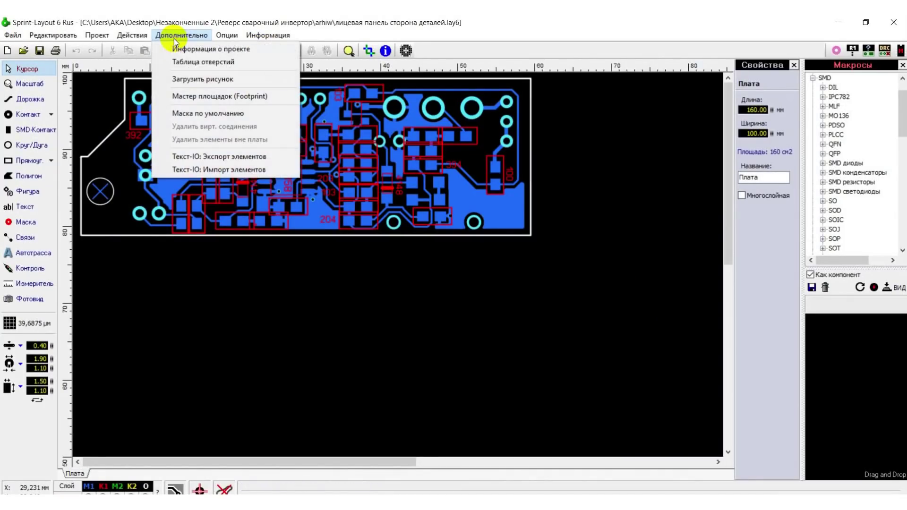
click(188, 80)
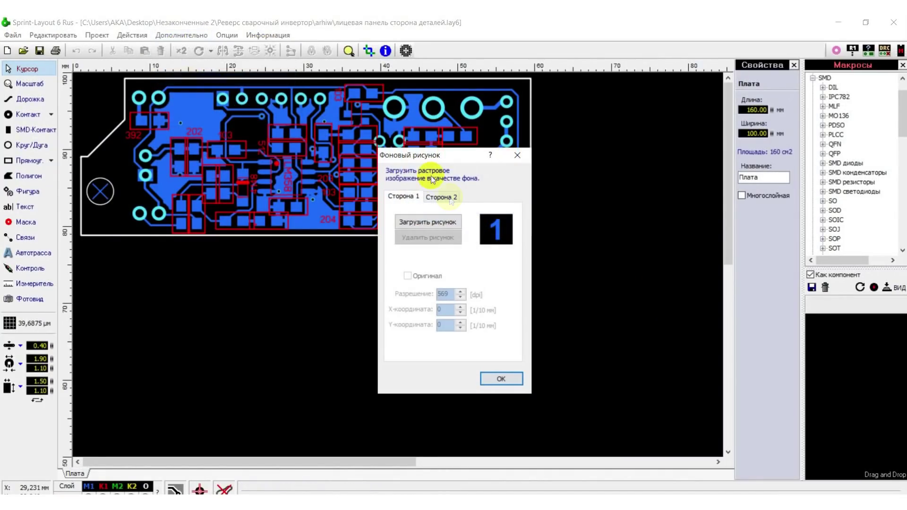
click(447, 197)
click(431, 221)
click(592, 184)
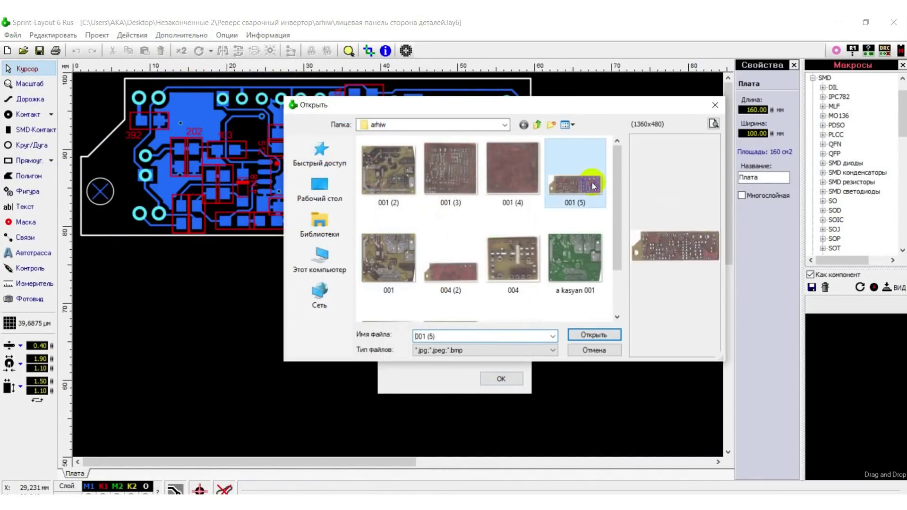
scroll(451, 246, down, 1)
click(449, 243)
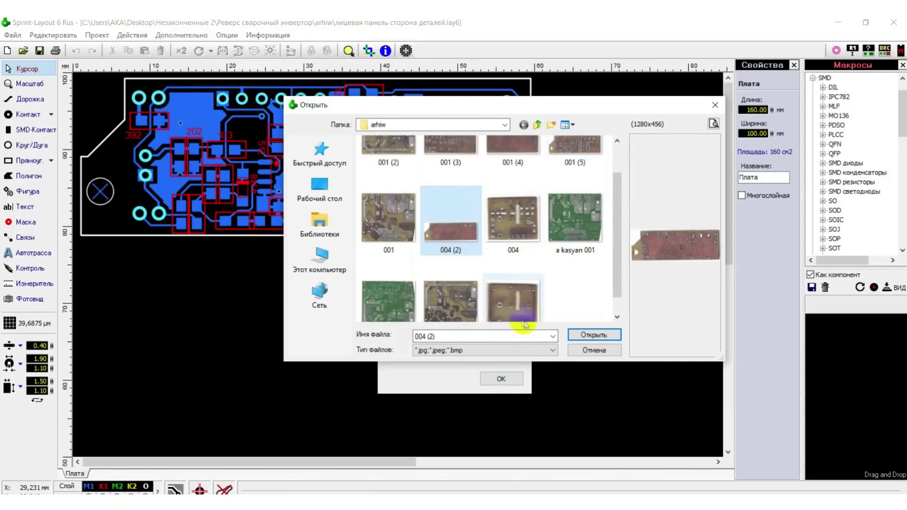
click(588, 335)
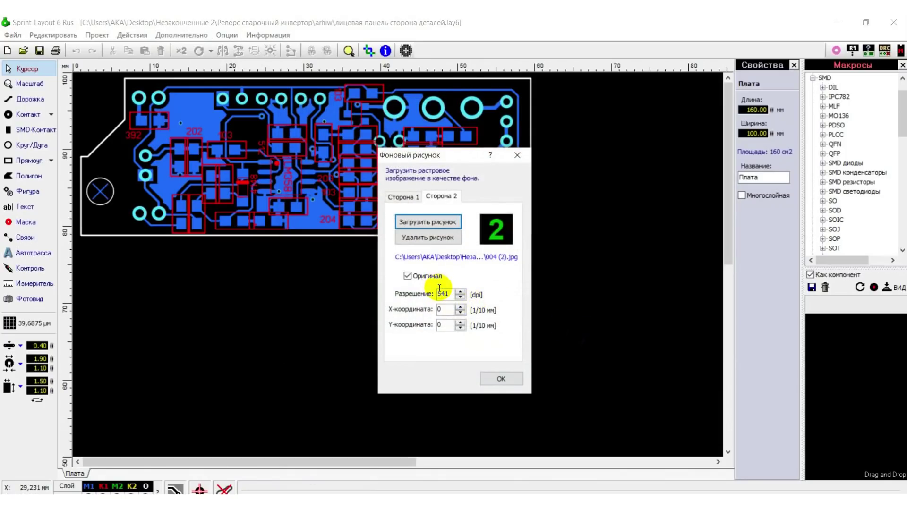
click(491, 377)
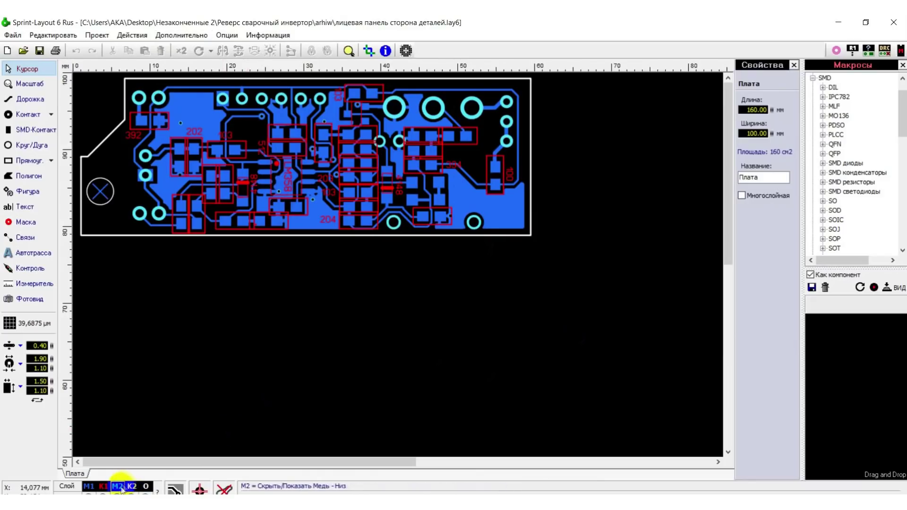
Examine how the side 2 board photo lines up with the tracks and pads, using the copper layer controls.
scroll(172, 189, down, 1)
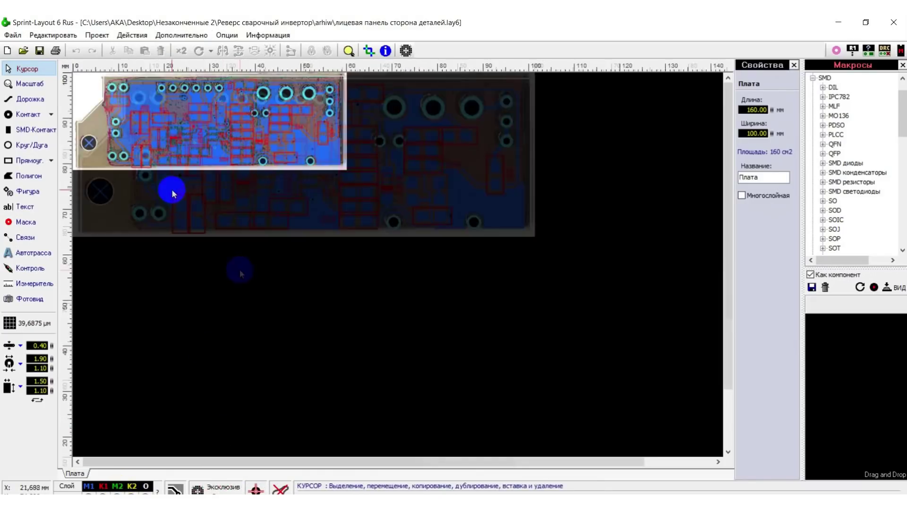
scroll(398, 209, up, 3)
scroll(398, 208, down, 2)
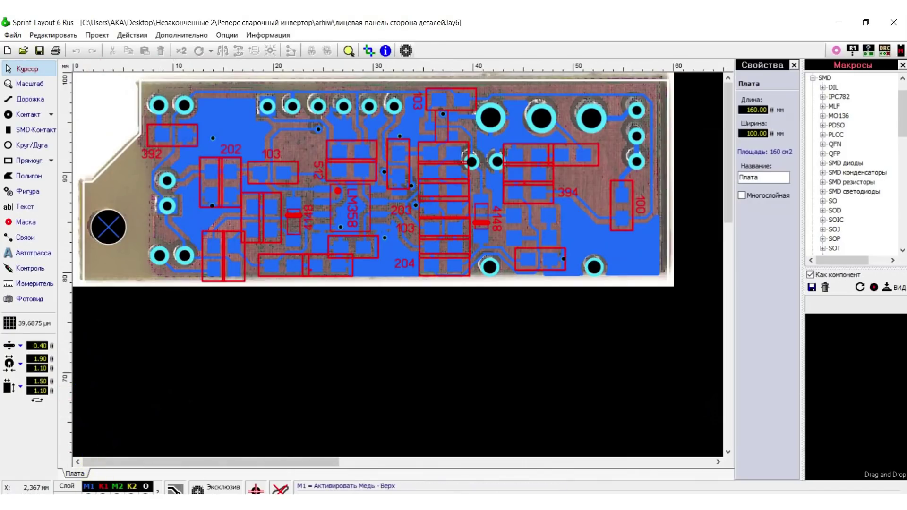
click(89, 487)
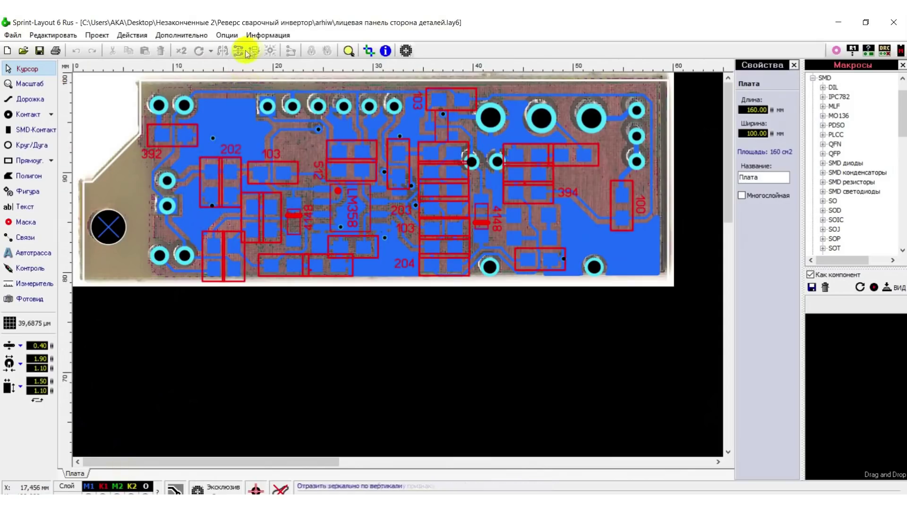
Offset the side 2 background picture to X-coordinate 17 and Y-coordinate 35 (1/10 mm).
click(181, 35)
click(216, 81)
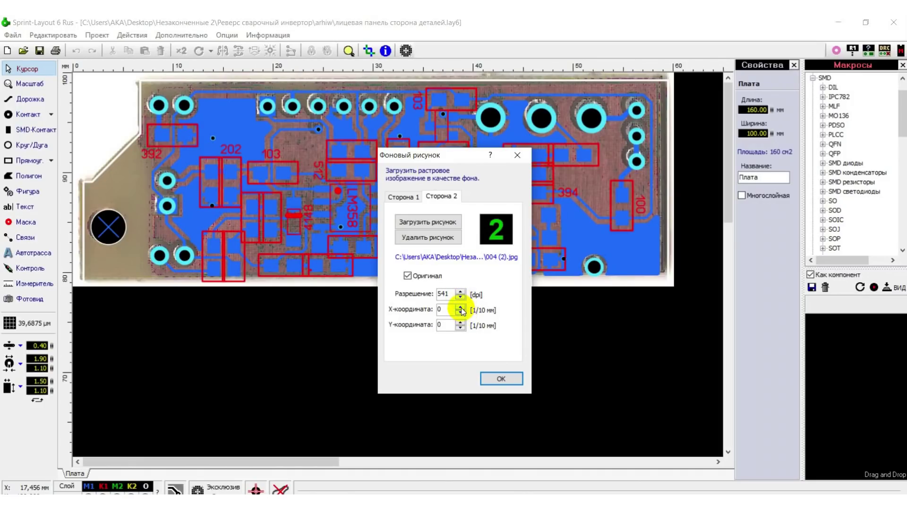
click(460, 307)
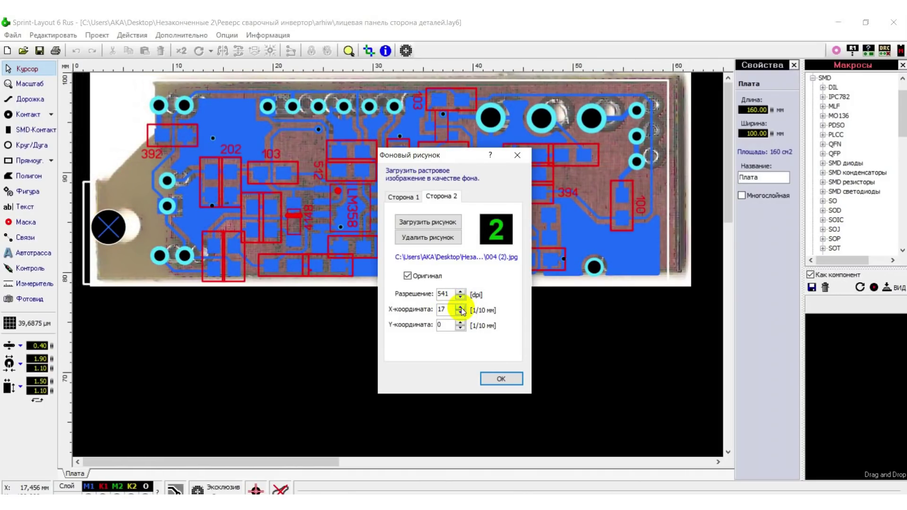
click(461, 324)
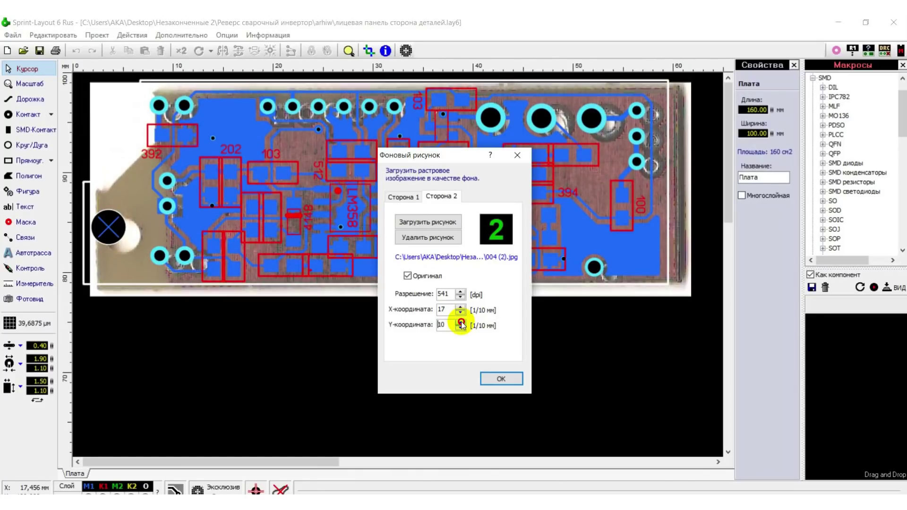
drag(460, 324, 460, 324)
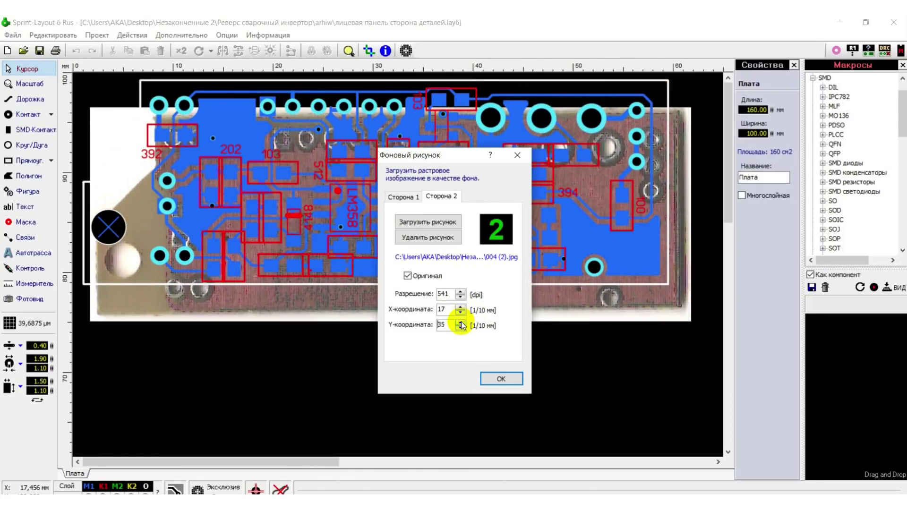
click(517, 155)
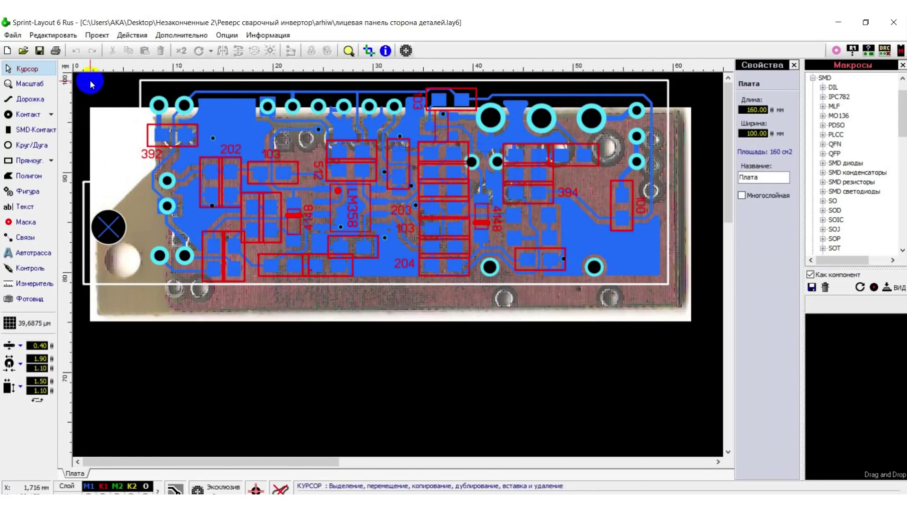
Select all elements of the board layout lying over the shifted photo.
drag(79, 83, 666, 310)
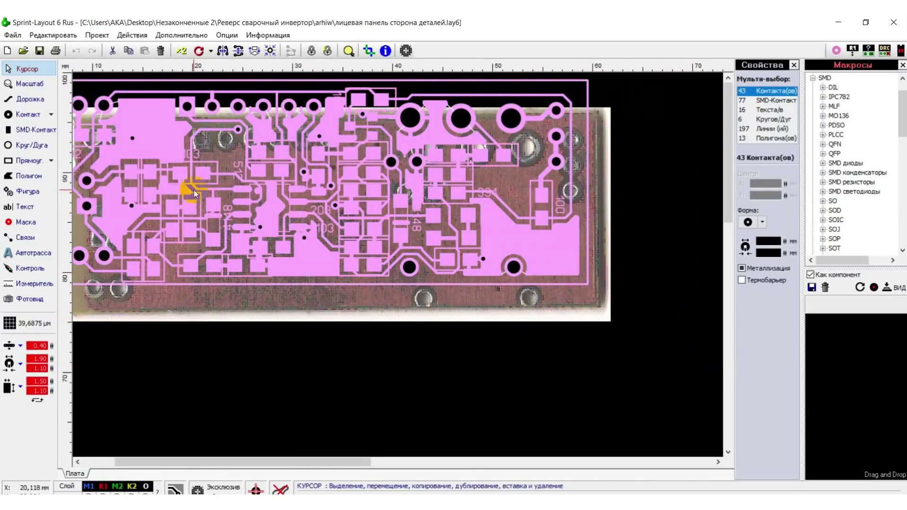